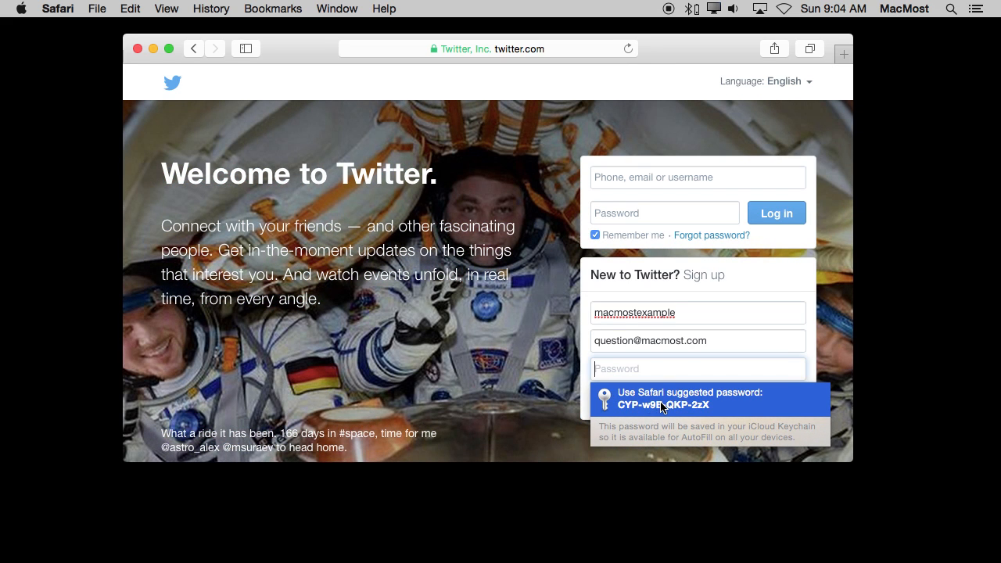
Fill in the Safari-suggested password, submit the Twitter sign-up form, and decline OS X applications' use of the account.
left_click(661, 404)
left_click(749, 398)
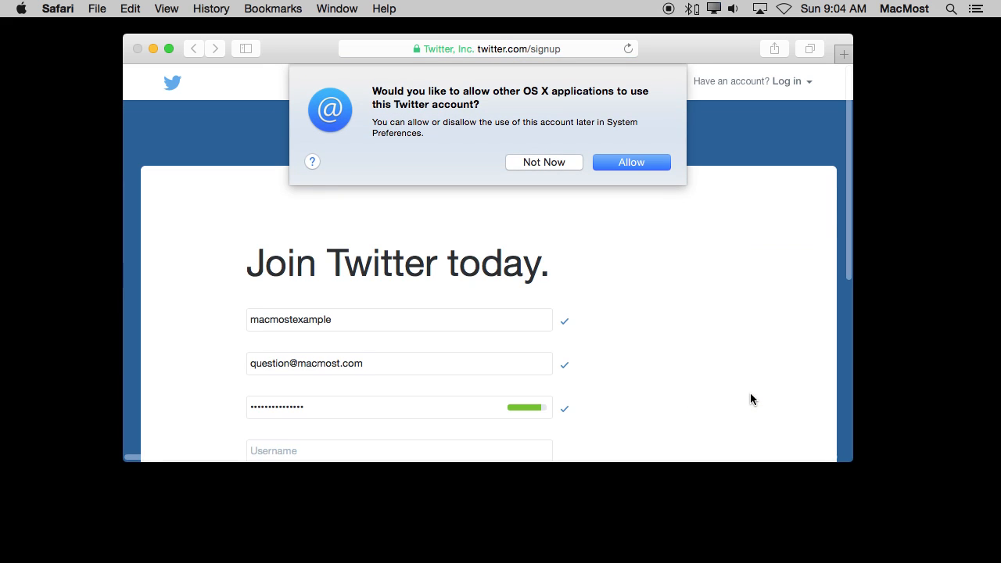
left_click(554, 162)
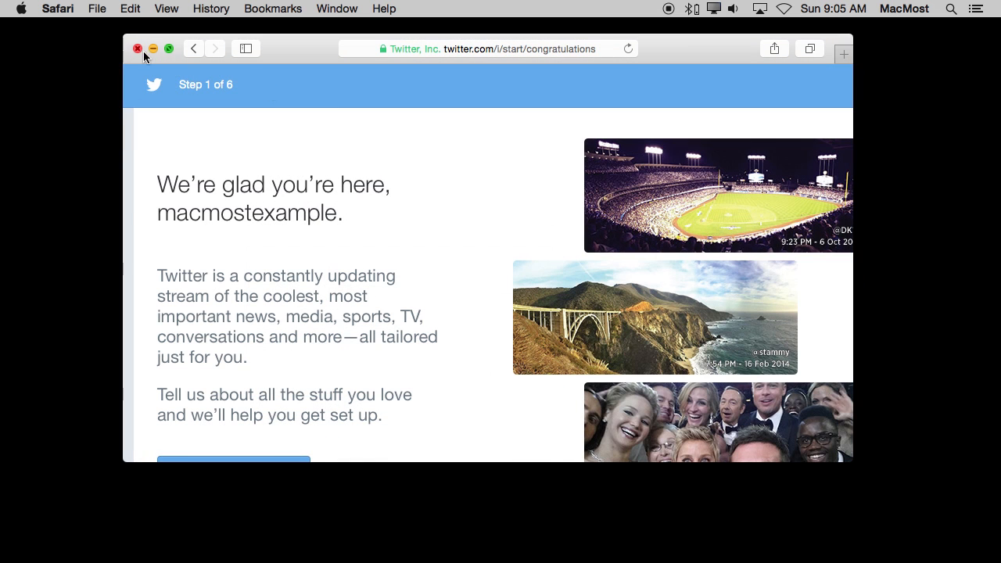
Show the saved twitter.com password in Safari's preferences, authorising with the Mac account password, and copy it.
left_click(40, 6)
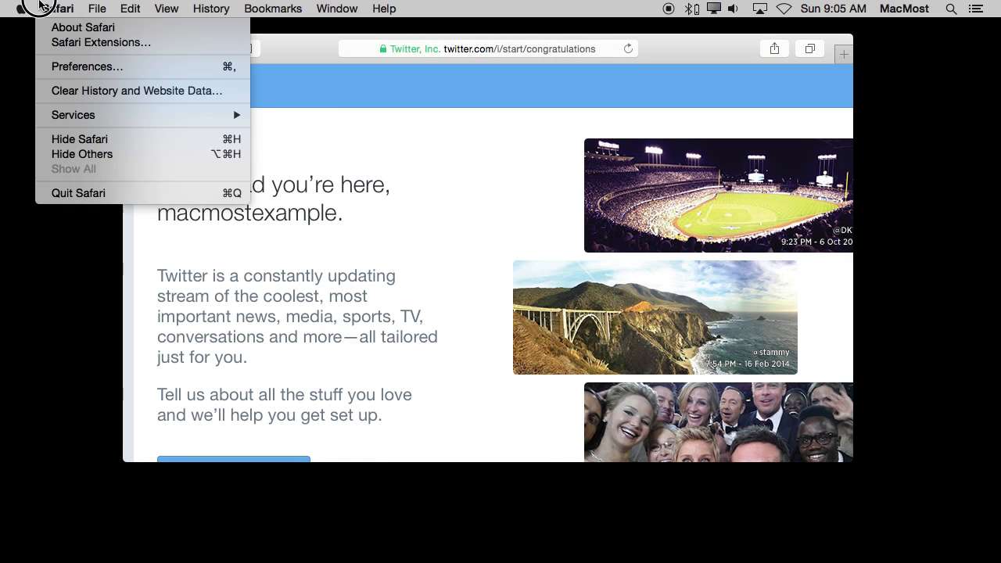
left_click(74, 67)
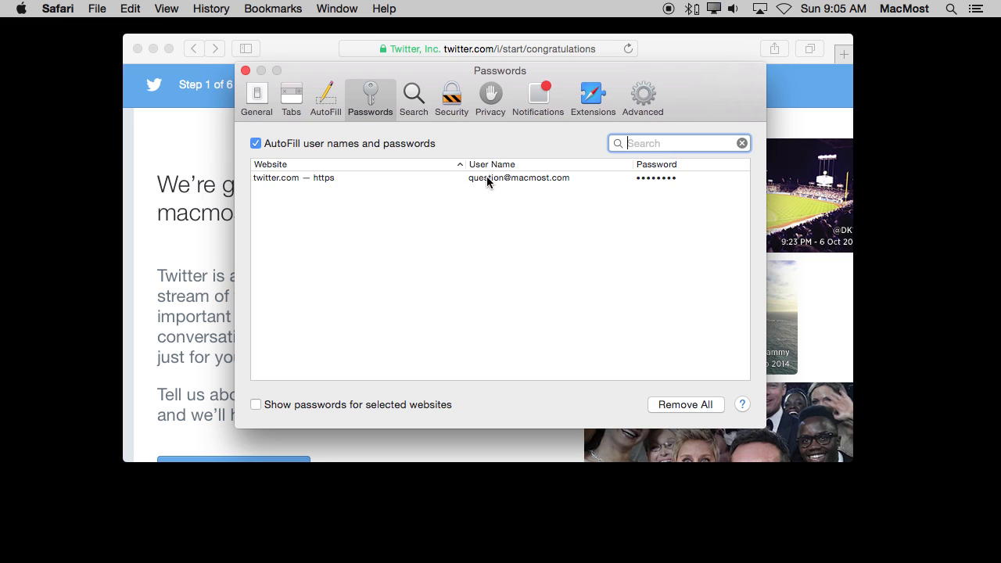
left_click(688, 179)
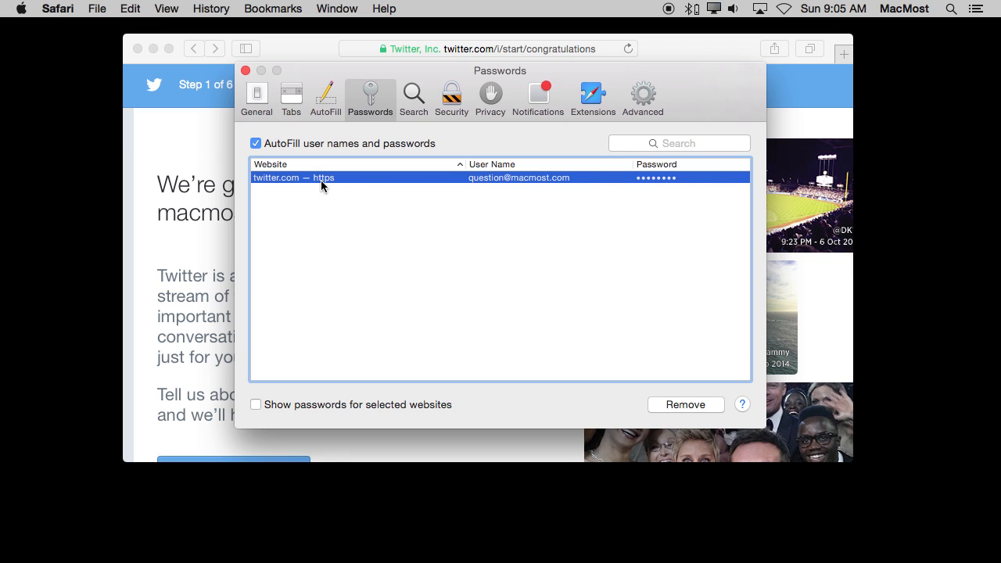
left_click(256, 404)
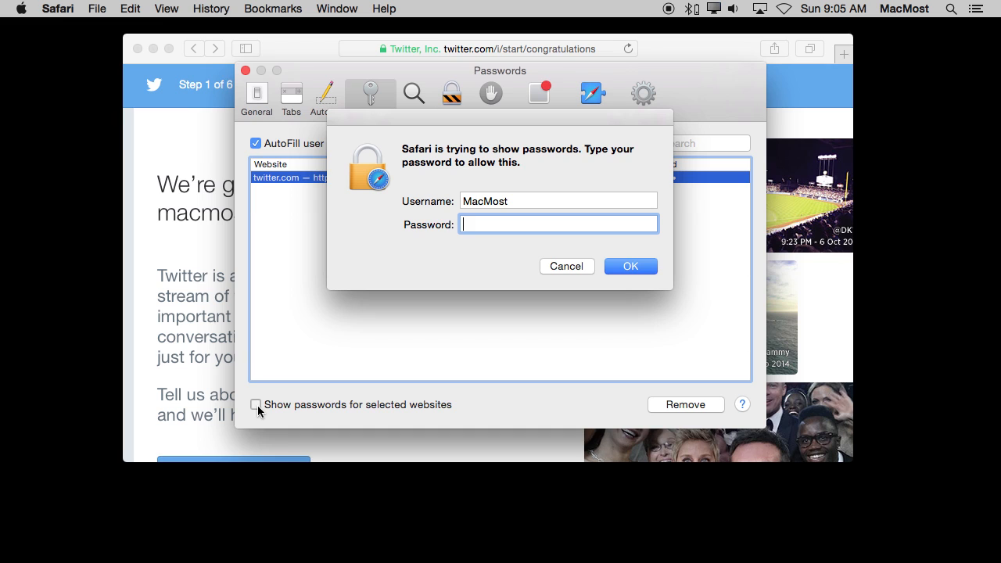
type("••••••••")
key("Return")
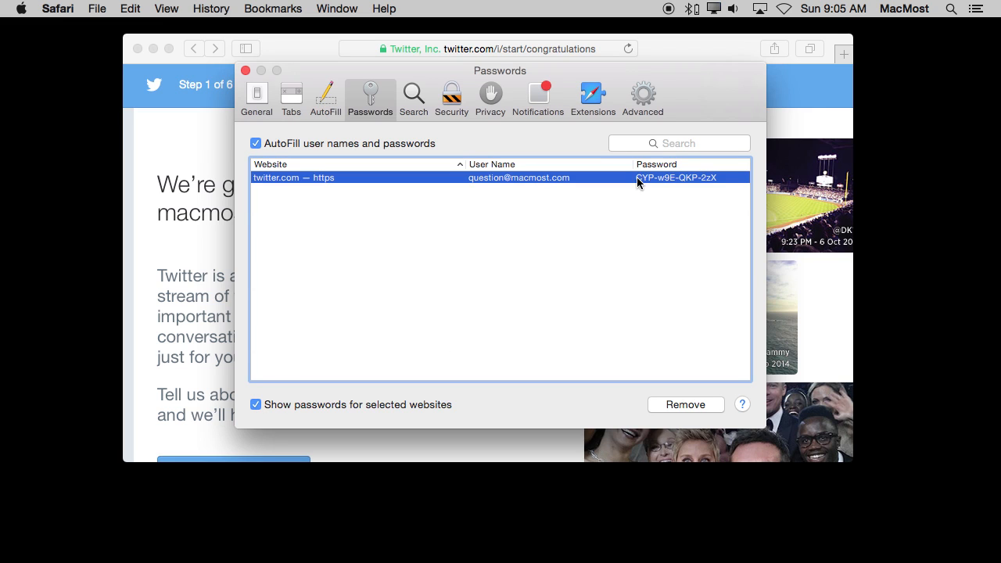
right_click(686, 179)
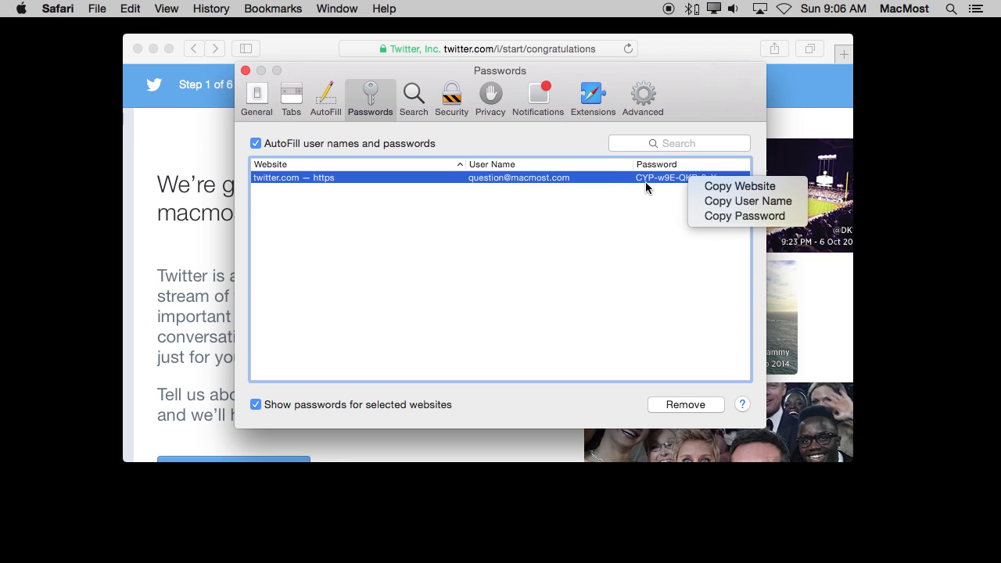
left_click(724, 216)
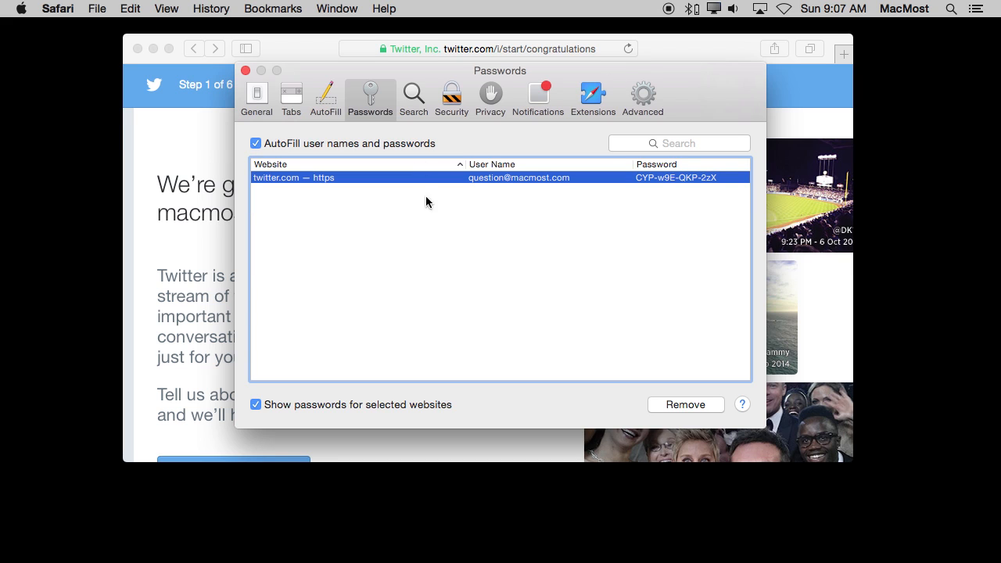
Find Keychain Access with a Spotlight search and switch to it.
left_click(950, 8)
type("key")
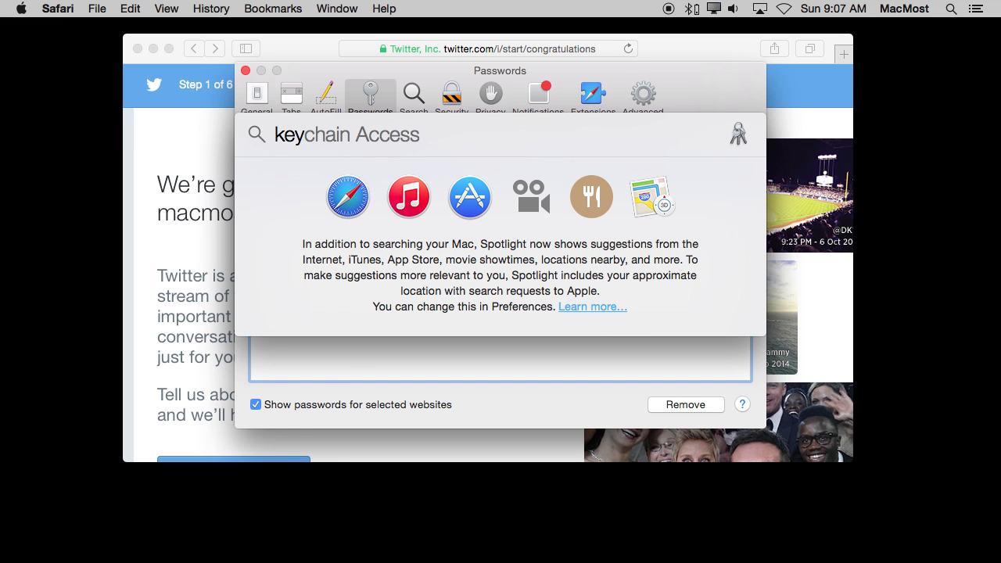
type("ch")
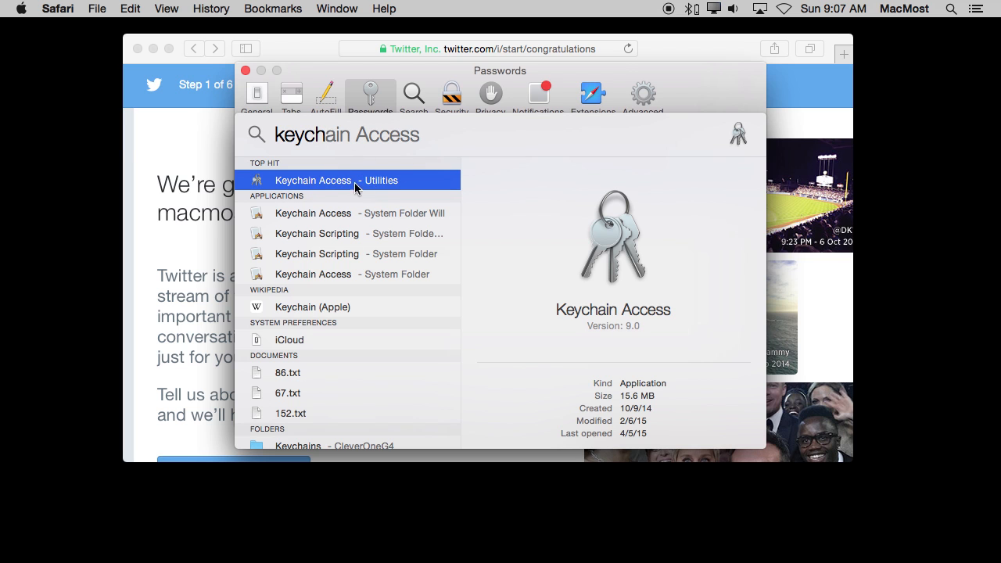
left_click(326, 186)
double_click(326, 182)
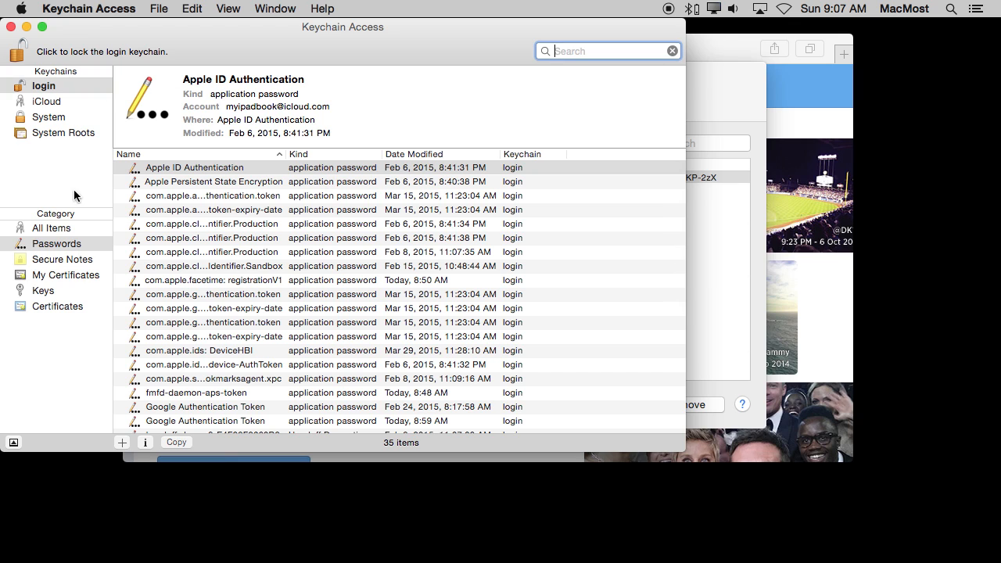
Search the stored passwords for "twitter", open the twitter.com entry's details, and request to show its password.
left_click(49, 245)
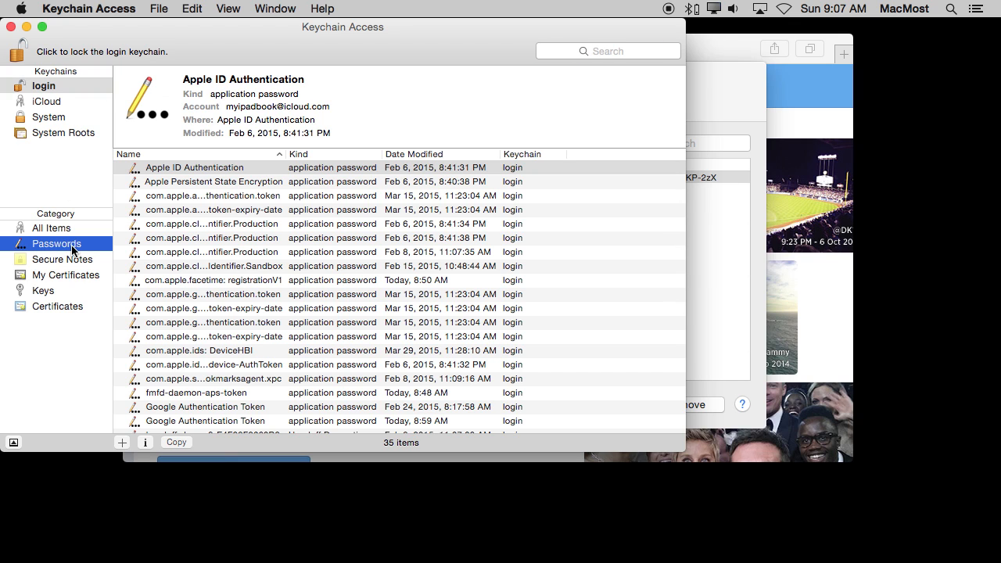
left_click(611, 51)
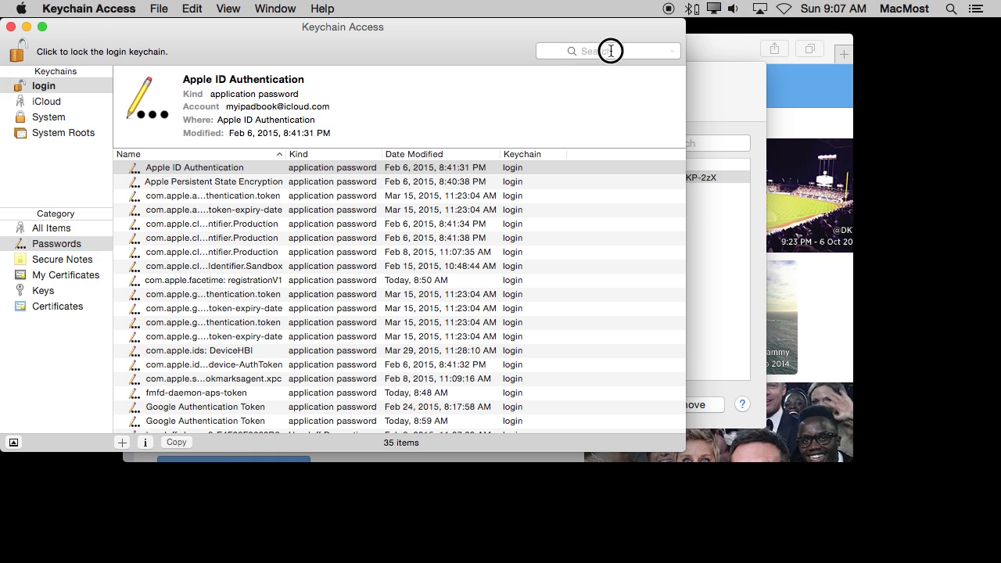
type("twitter")
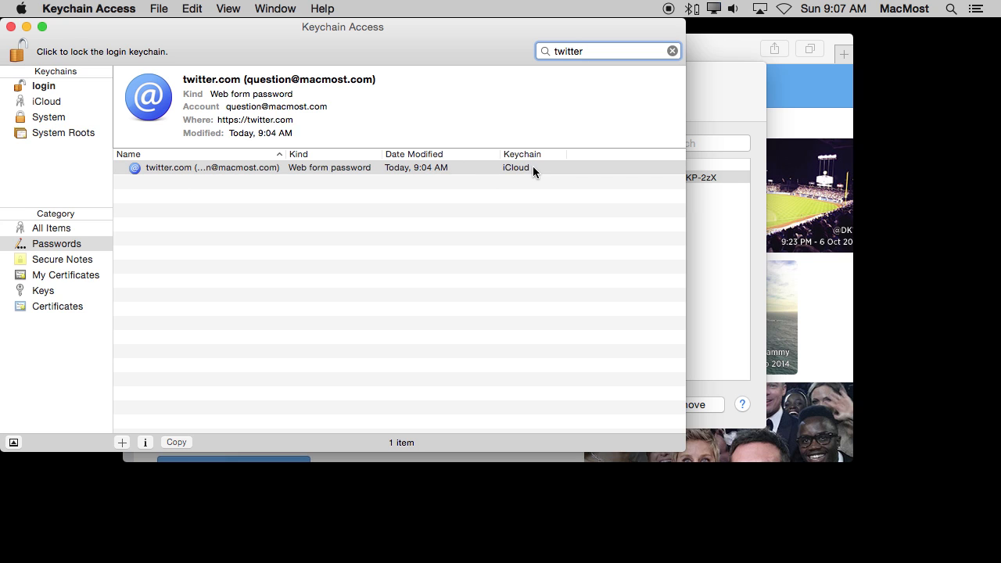
double_click(246, 168)
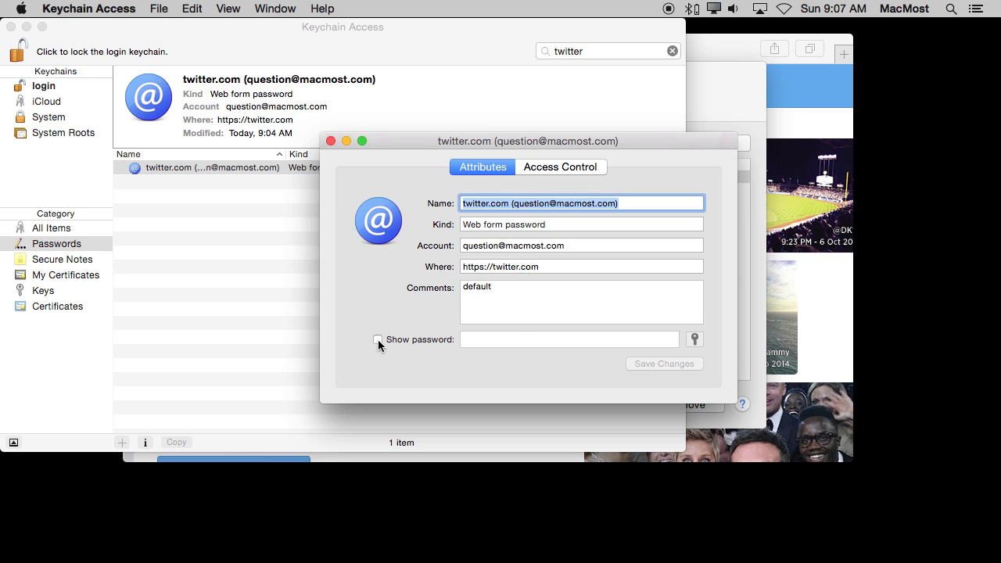
left_click(379, 342)
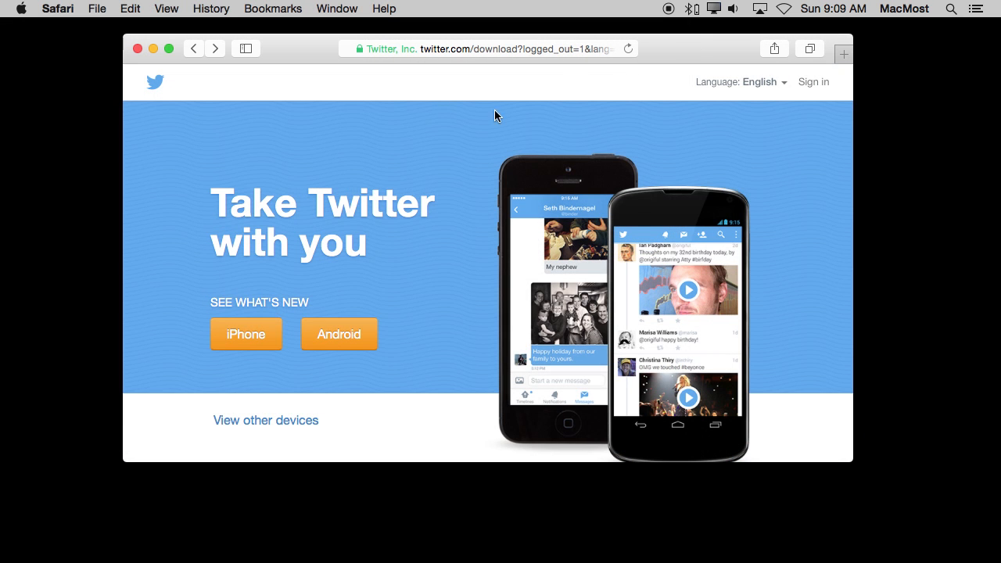
Go to the Twitter sign-in page, check the autofilled e-mail and password fields, and log in.
left_click(813, 83)
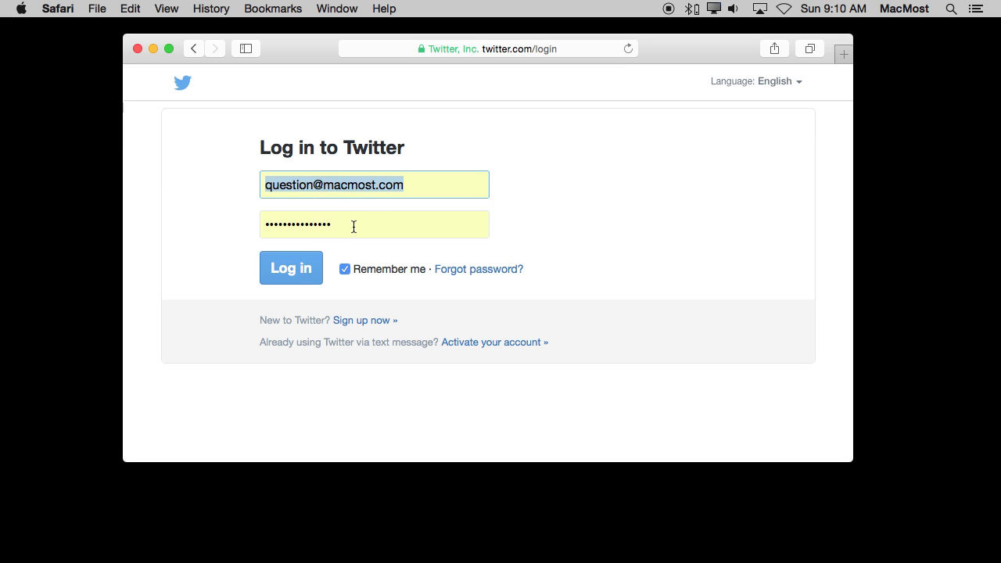
key("Tab")
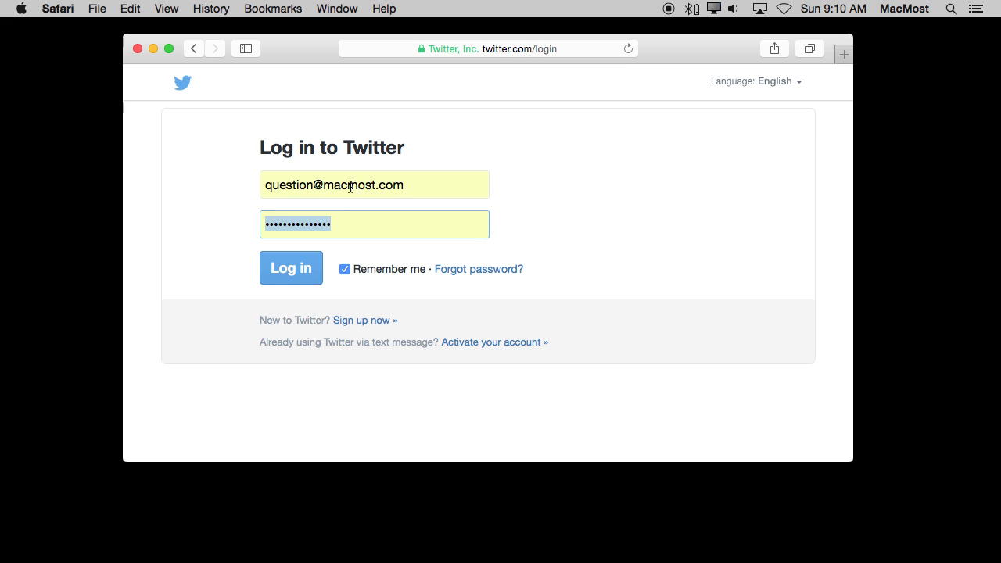
left_click(398, 184)
left_click(363, 225)
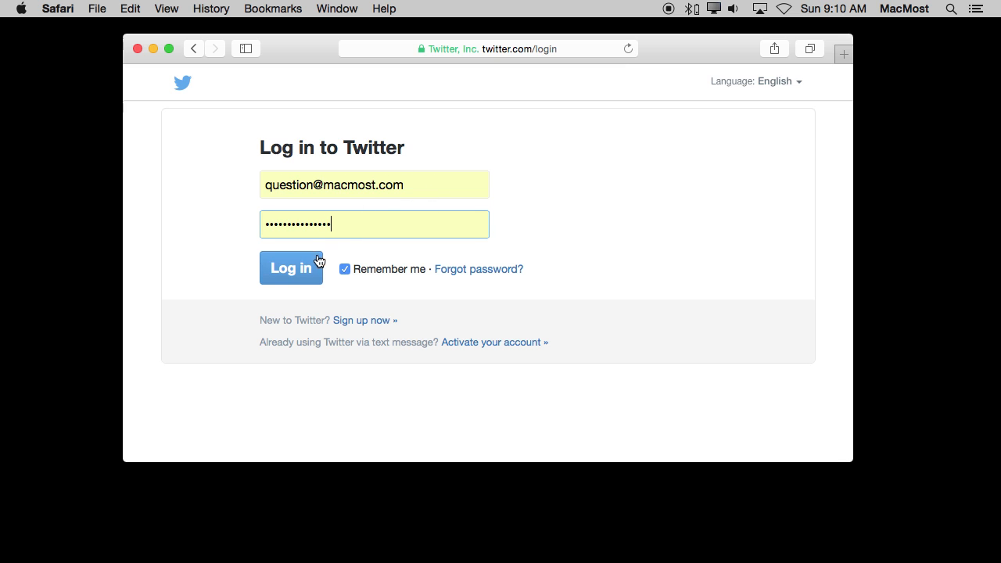
left_click(290, 278)
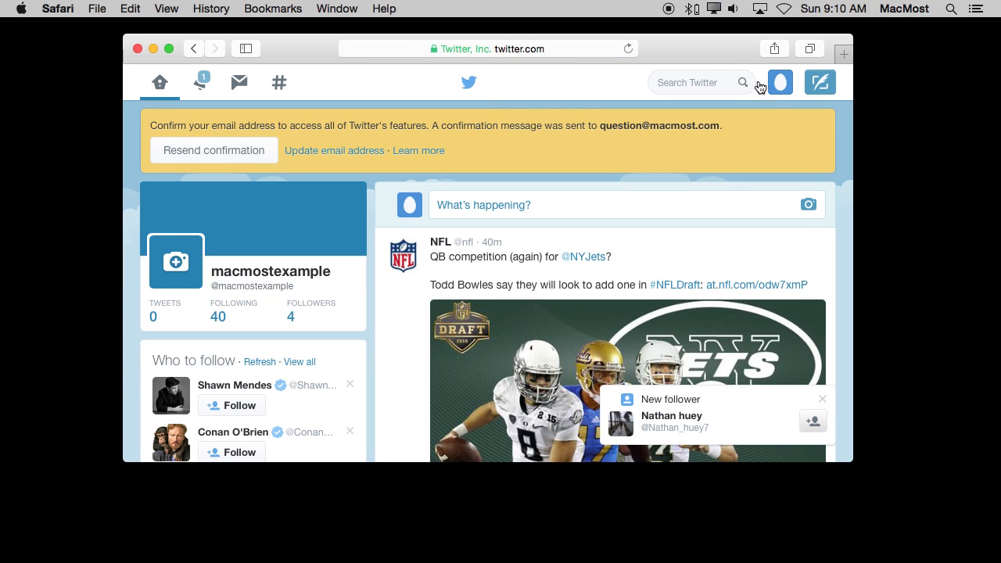
Open the password page in the Twitter account settings.
left_click(783, 89)
left_click(736, 250)
scroll(208, 395, "down", 5)
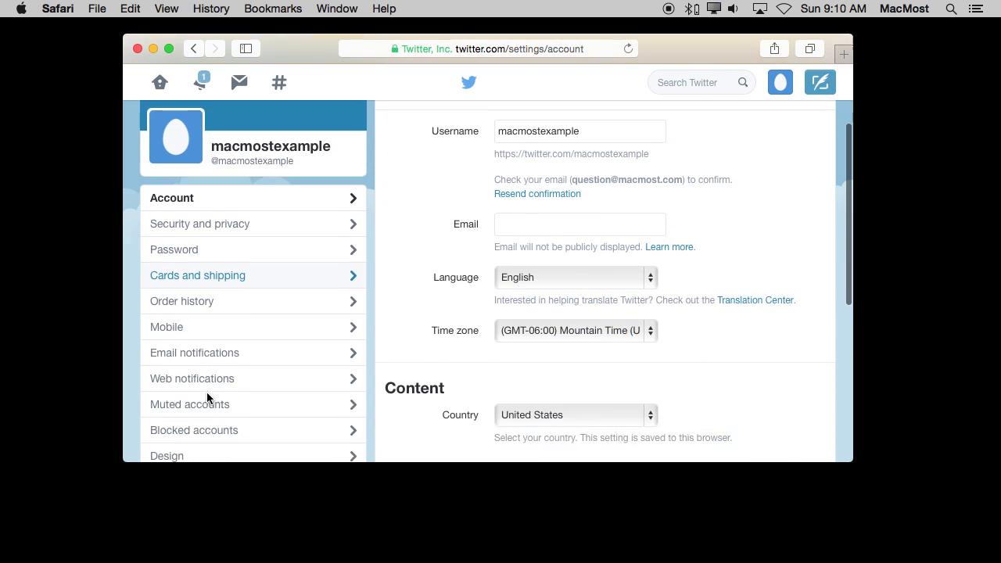
left_click(202, 192)
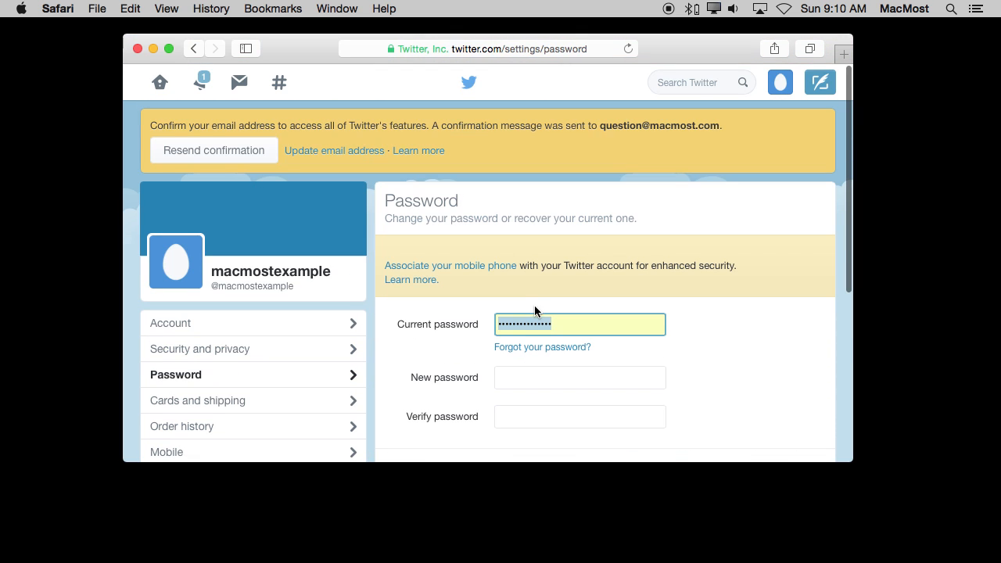
Fill the new password and verify password fields with the Safari-suggested password.
scroll(574, 336, "down", 1)
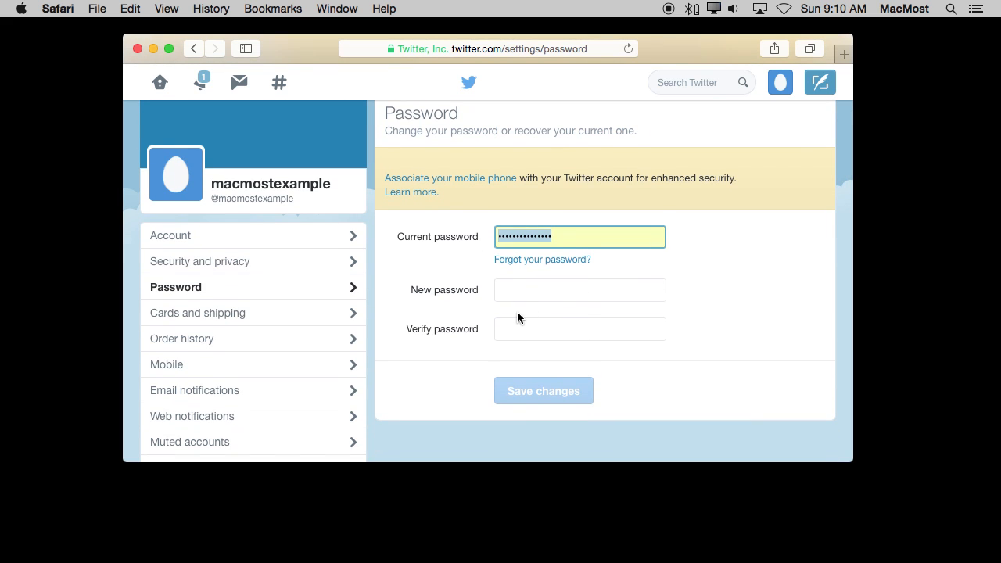
left_click(522, 289)
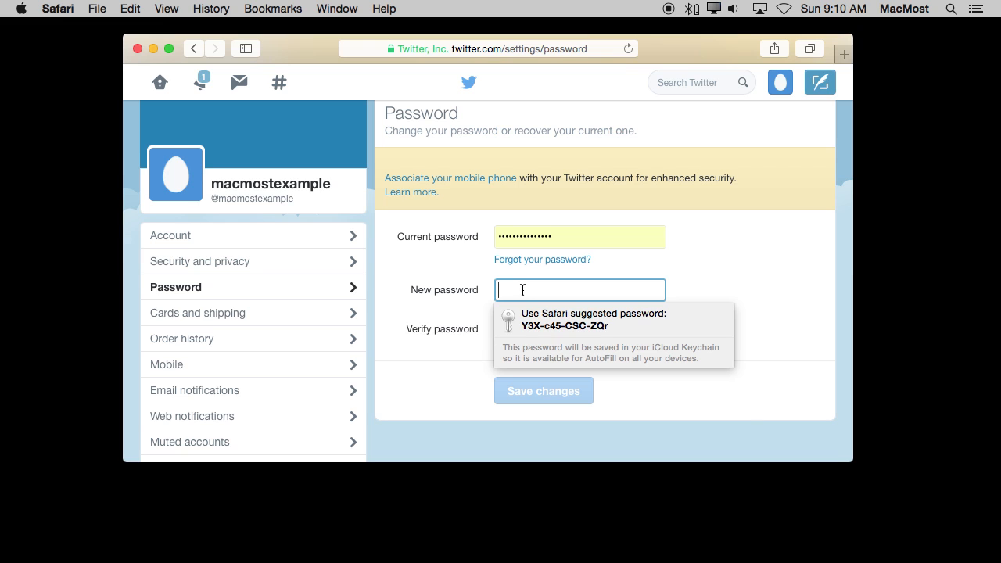
left_click(547, 327)
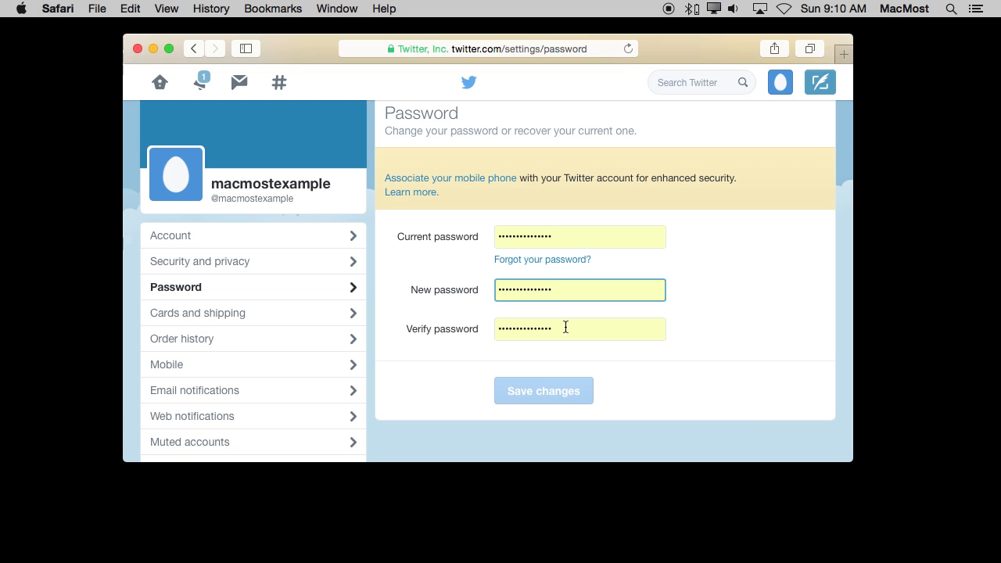
left_click(582, 337)
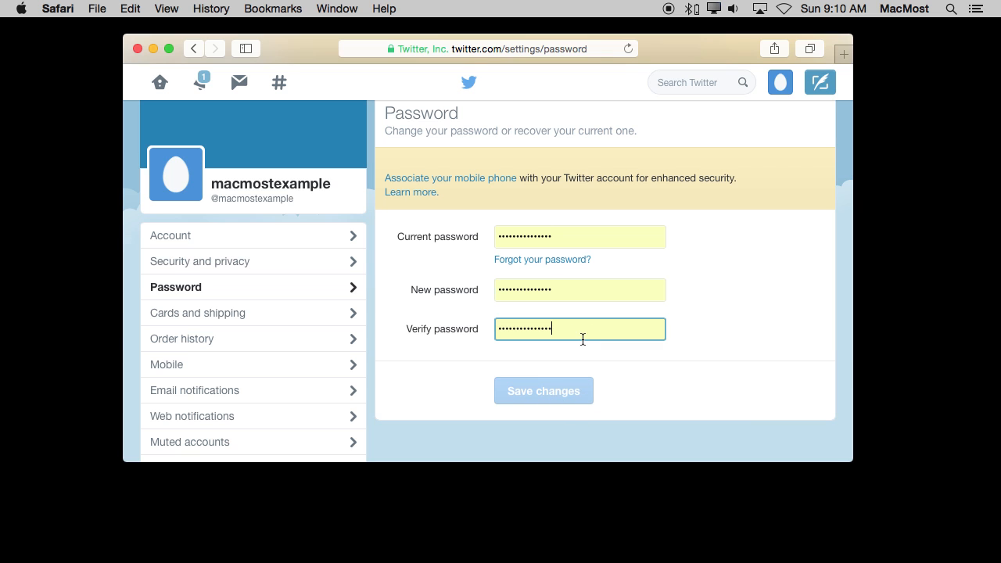
key("super+l")
left_click(780, 302)
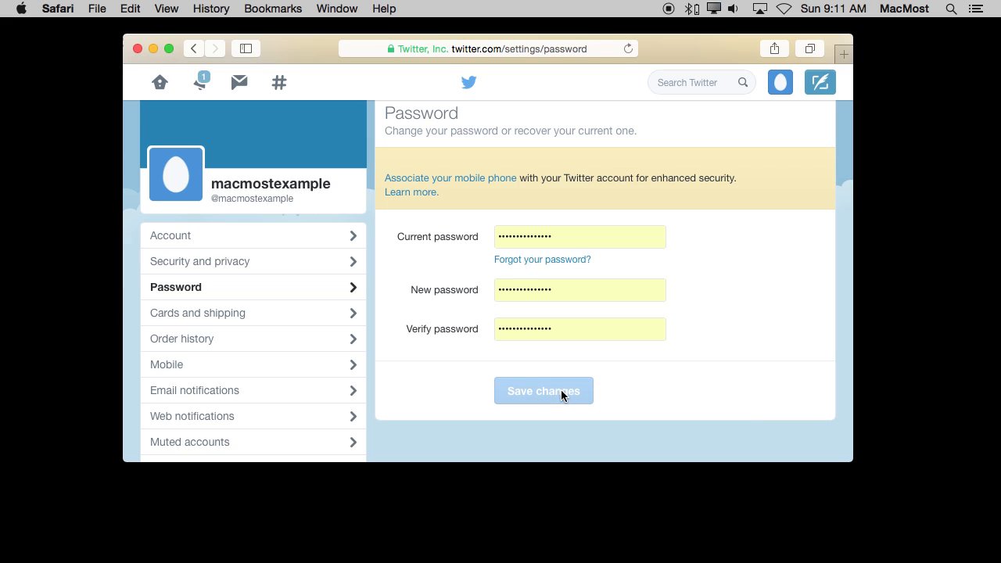
Cycle through the filled password fields until saving is enabled, save the changed password, and update it in iCloud Keychain.
left_click(575, 235)
key("Tab")
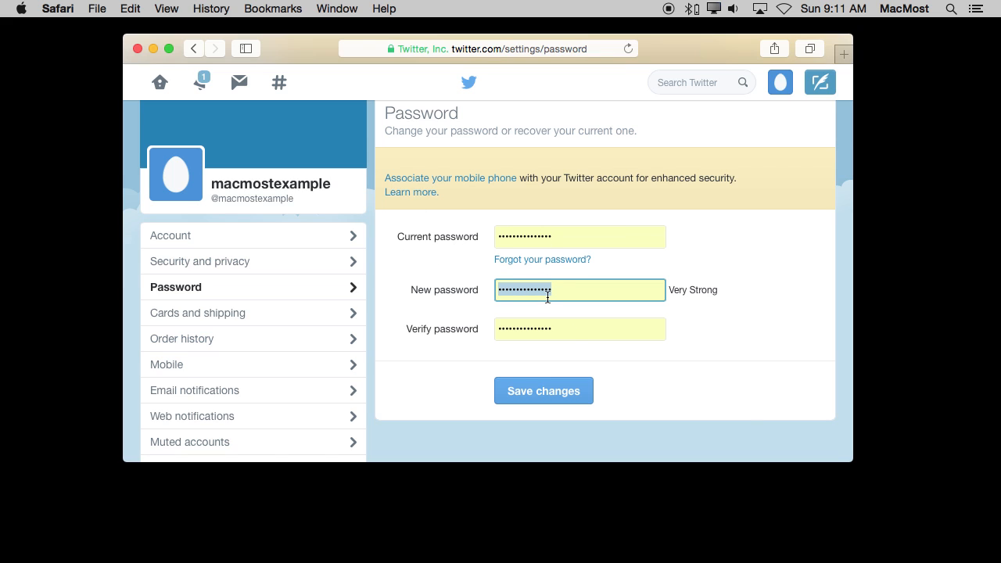
left_click(565, 236)
key("Tab")
key("Tab")
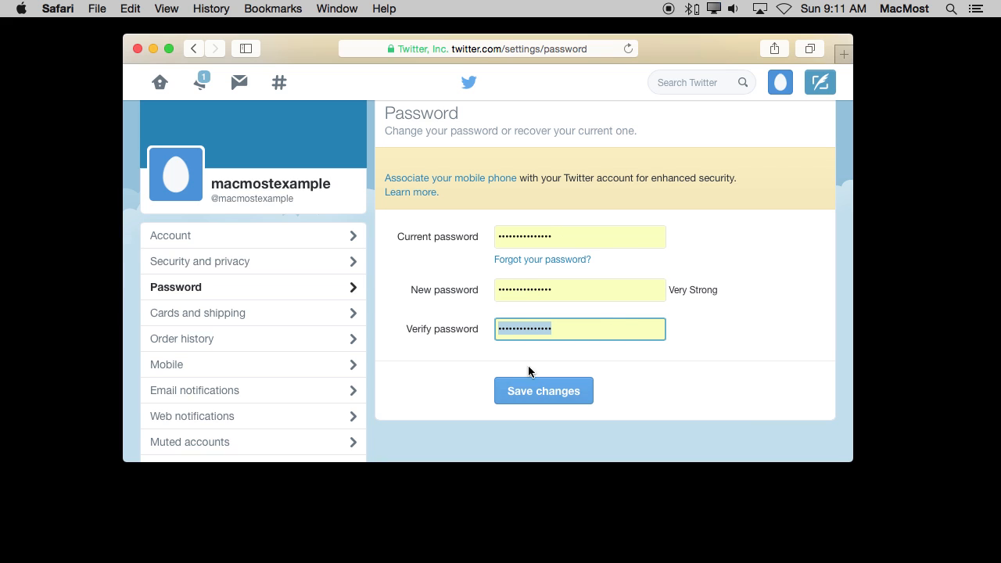
left_click(553, 396)
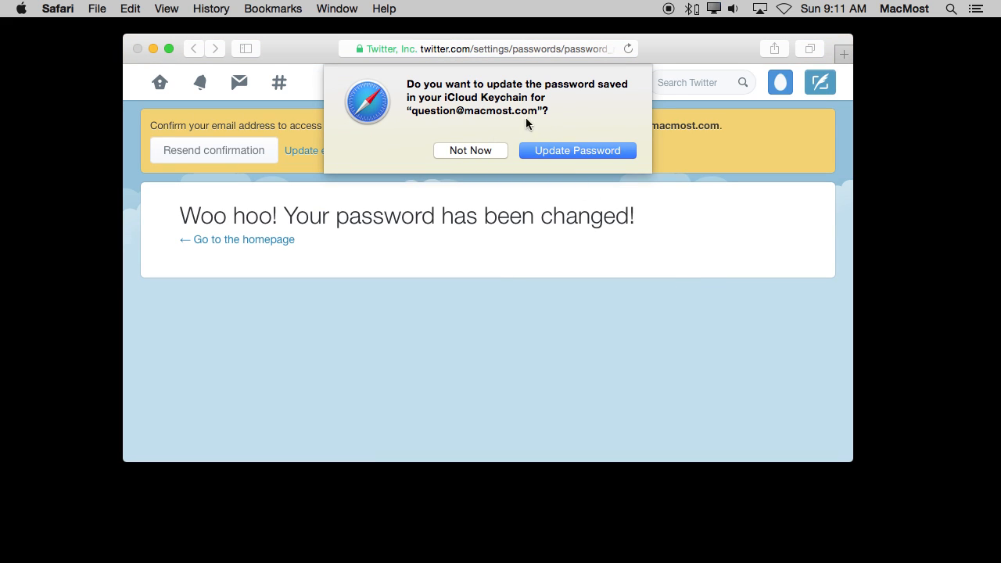
left_click(562, 153)
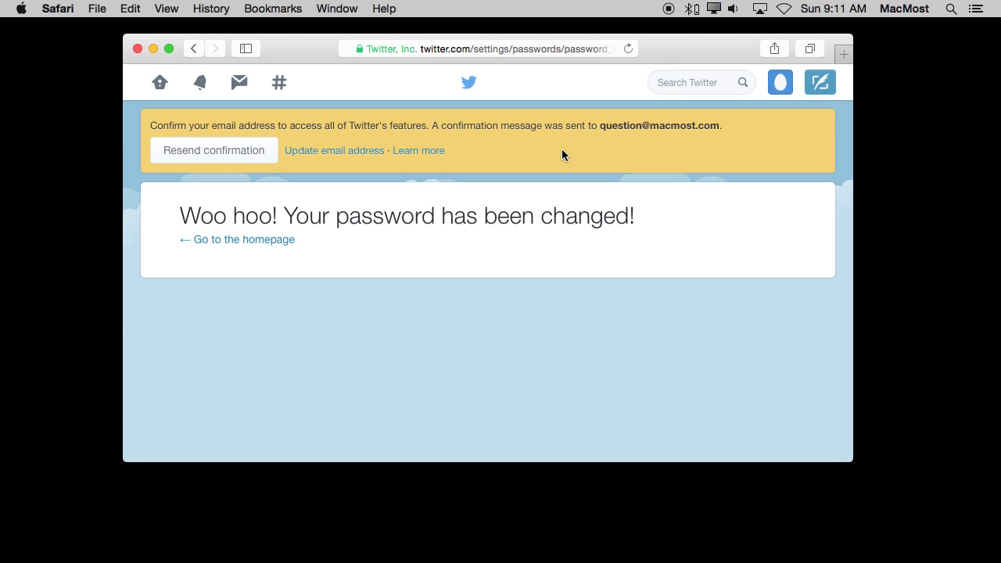
Show the saved twitter.com password in Safari's password preferences, entering the Mac account password to authorize it.
left_click_drag(69, 9, 81, 66)
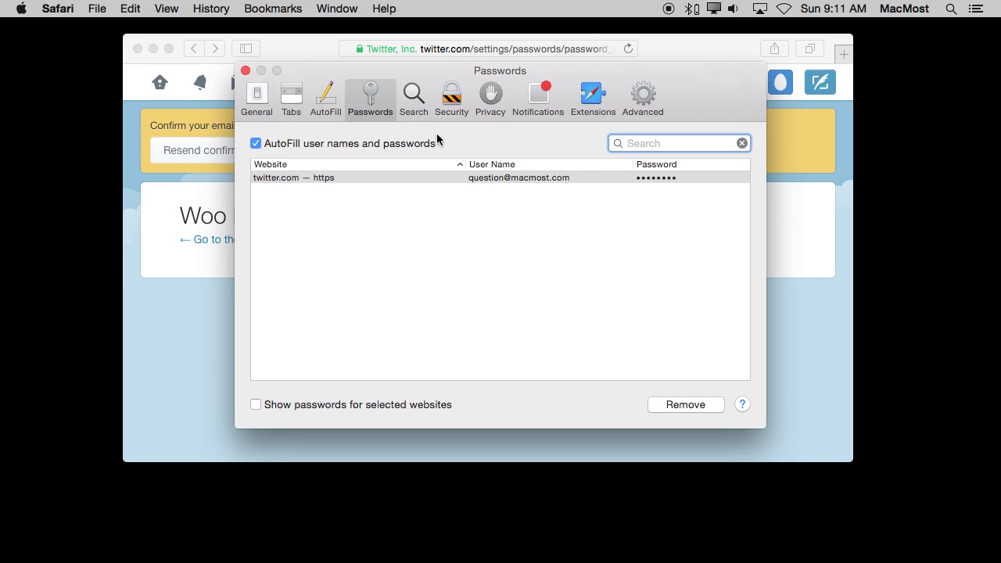
left_click(640, 178)
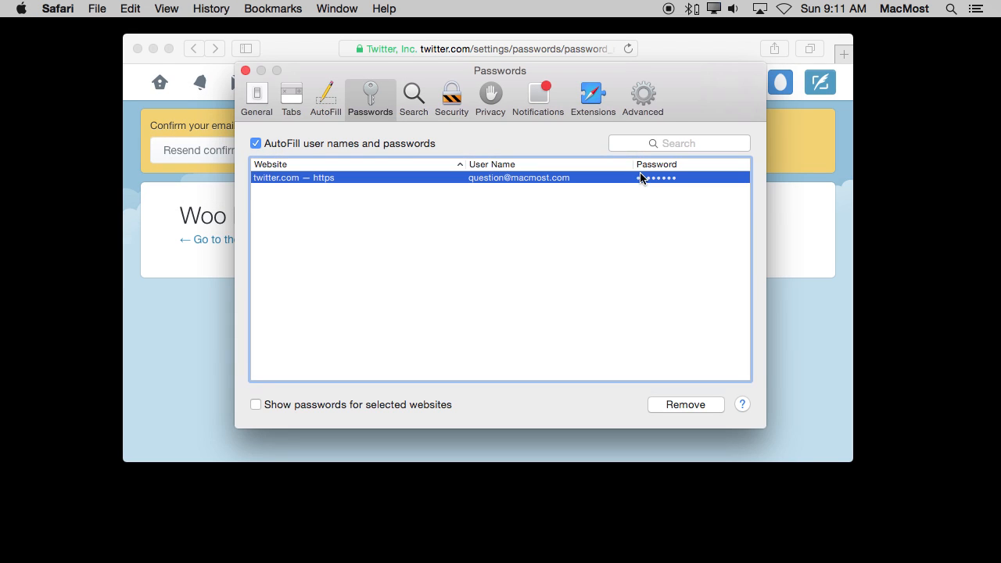
left_click(255, 405)
type("*********")
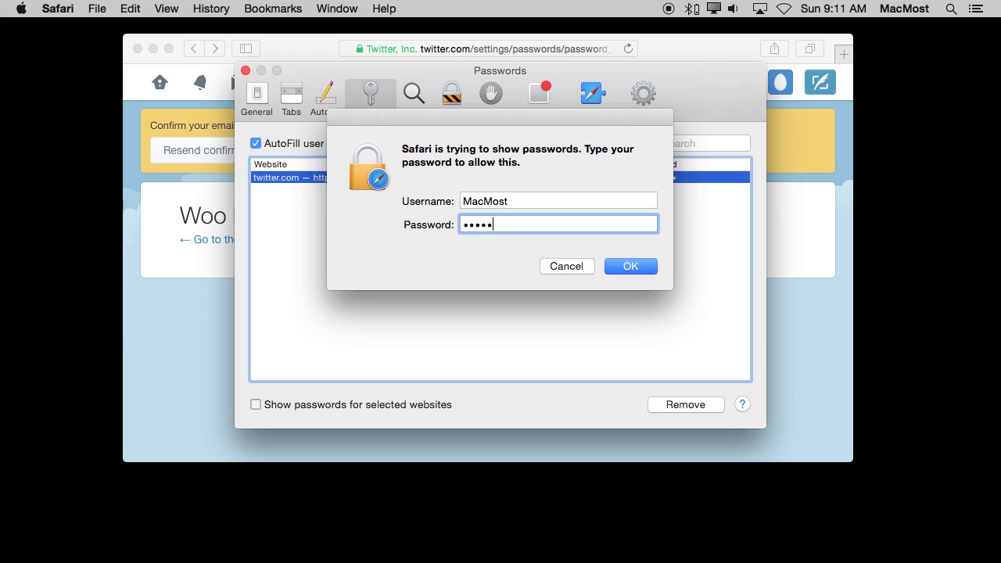
key("Return")
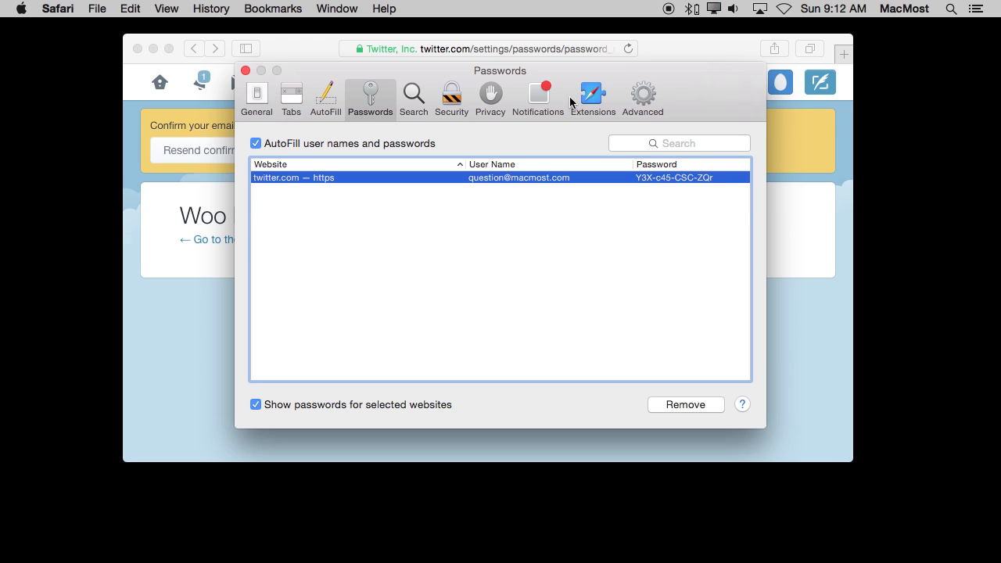
Switch to System Preferences and look through the iCloud services list.
left_click(21, 9)
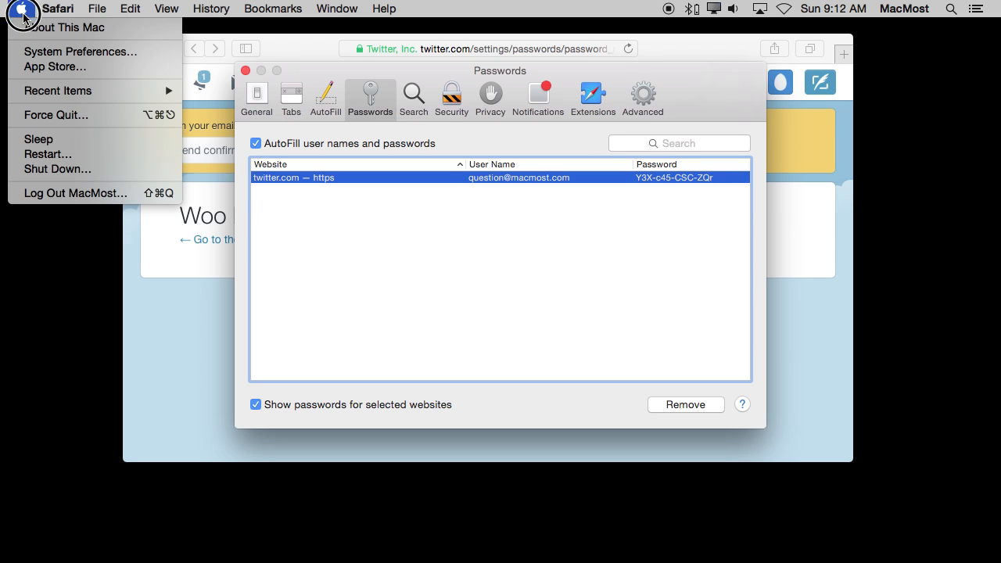
left_click(36, 47)
left_click(231, 312)
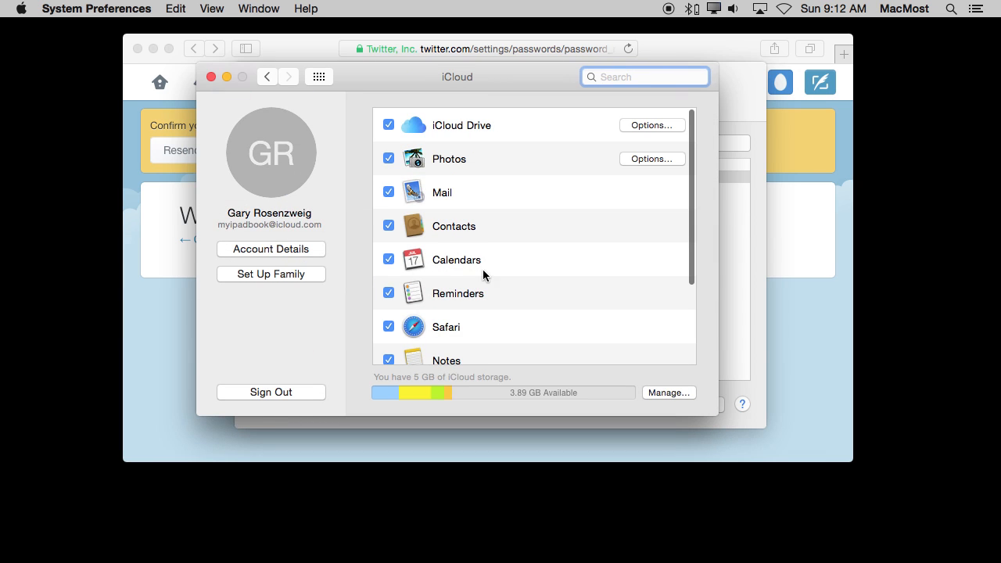
left_click_drag(690, 262, 690, 297)
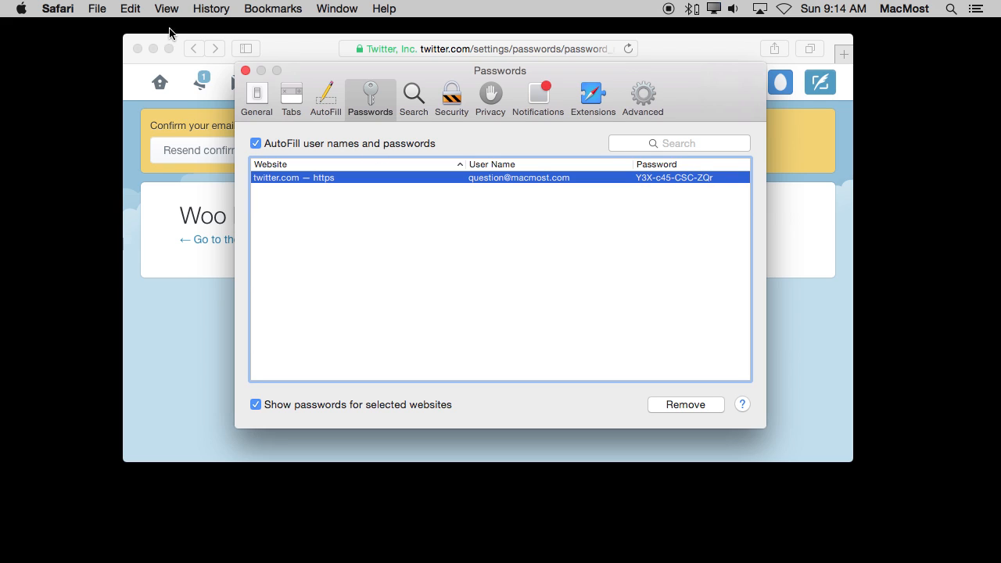
Copy the password of the saved twitter.com login in Safari's preferences and close the preferences.
right_click(678, 175)
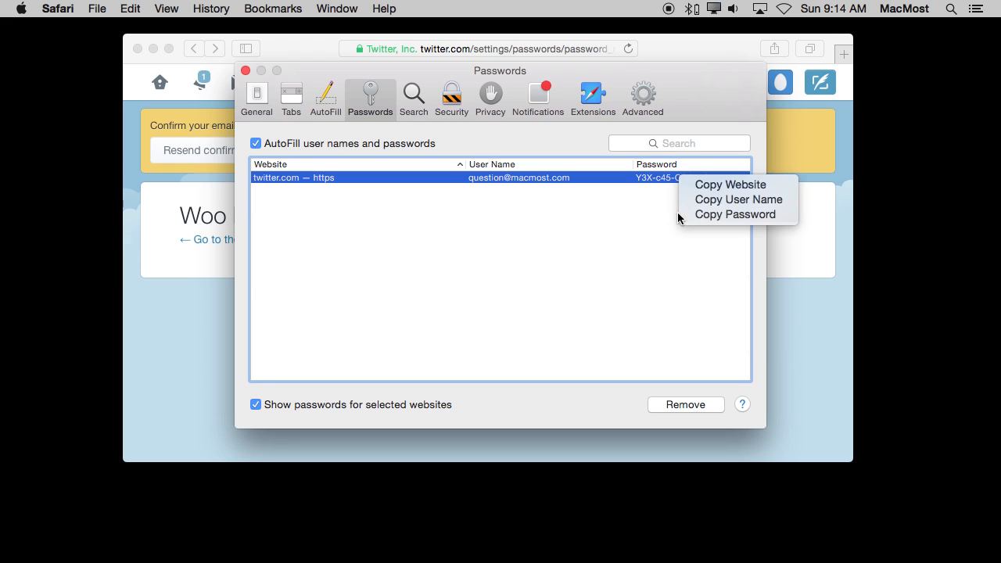
left_click(696, 213)
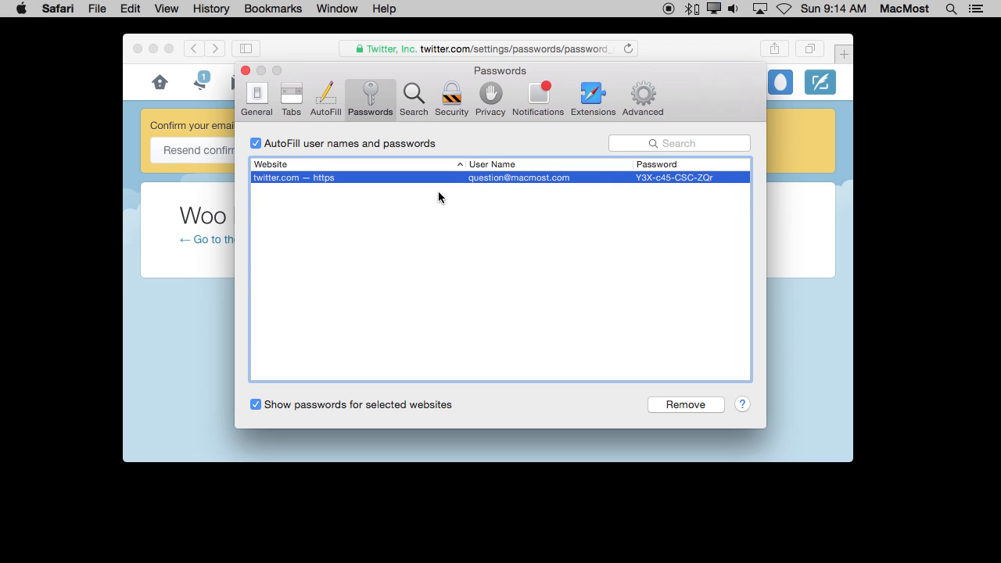
left_click(244, 72)
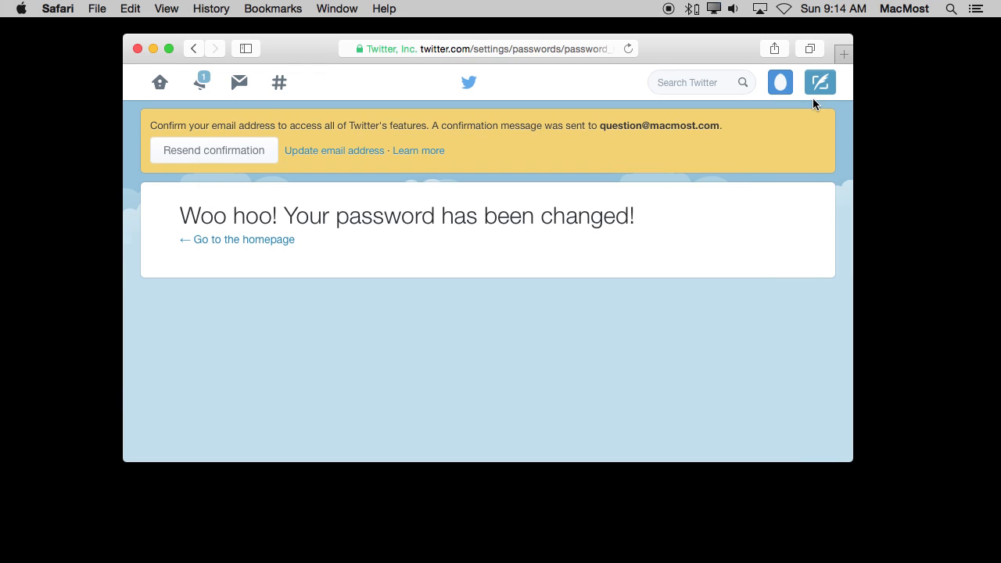
Log out of Twitter and clear the autofilled password on the login page.
left_click(779, 83)
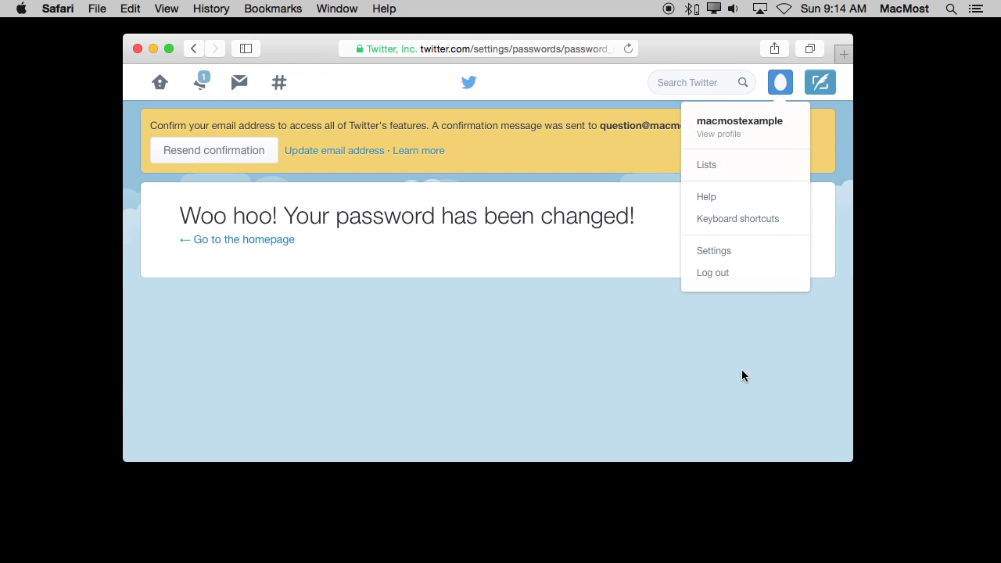
left_click(729, 270)
left_click(819, 84)
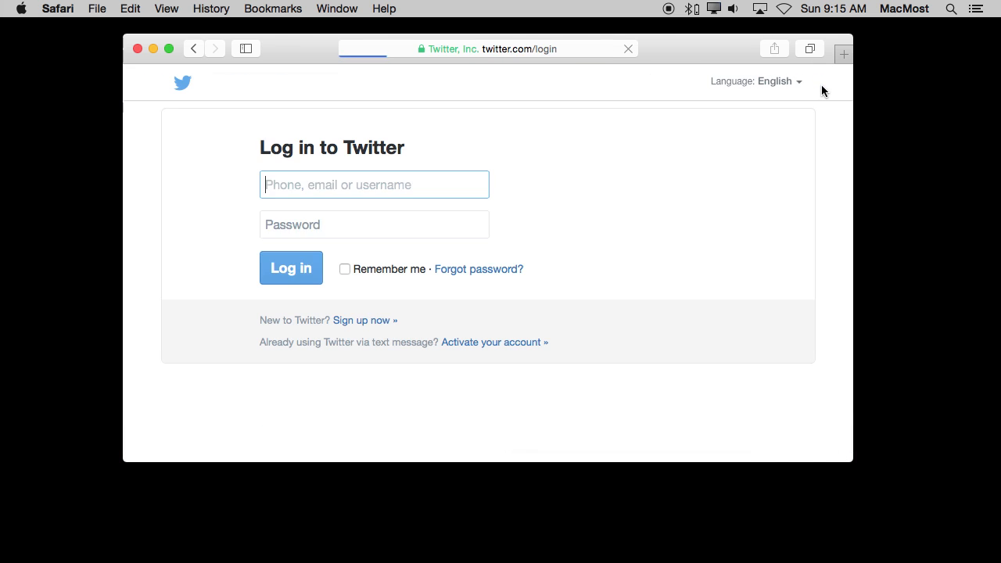
left_click_drag(333, 231, 255, 224)
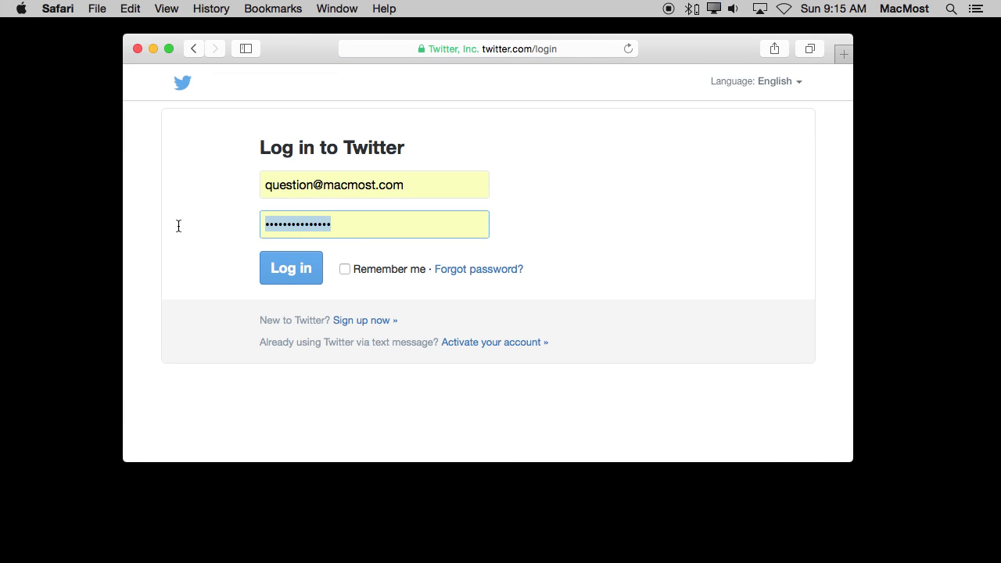
key("BackSpace")
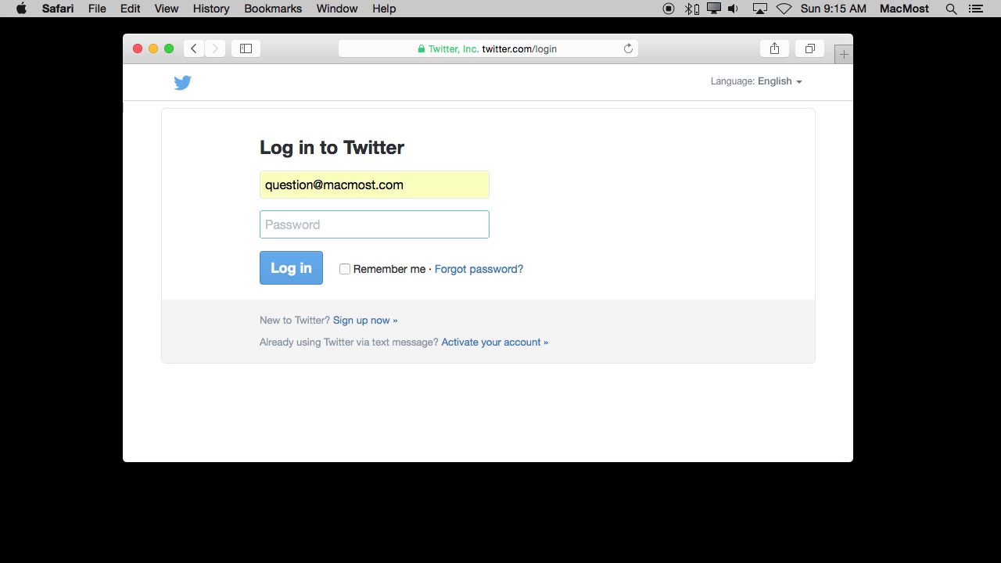
Find and launch Keychain Access with a Spotlight search for "ke".
left_click(22, 9)
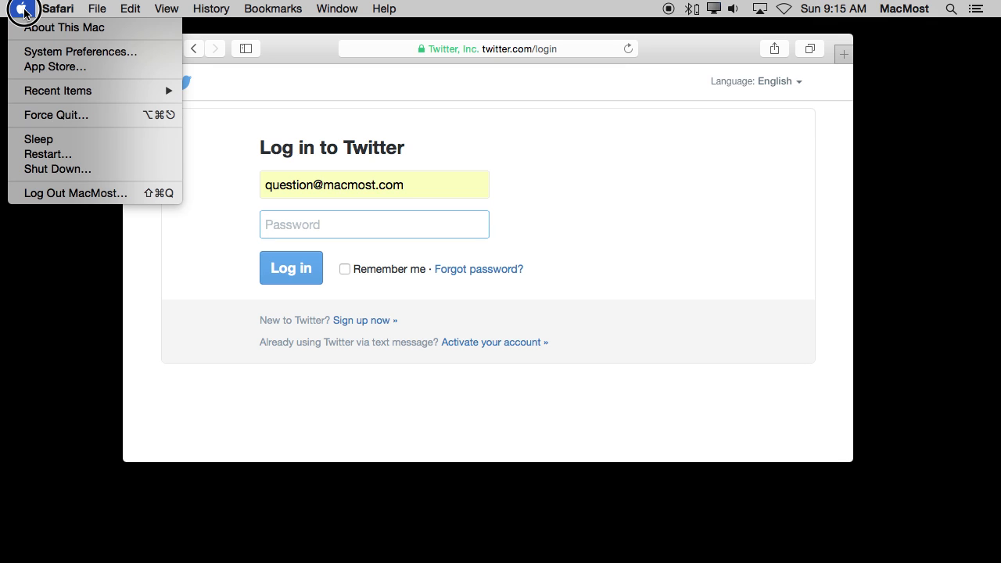
key("super+space")
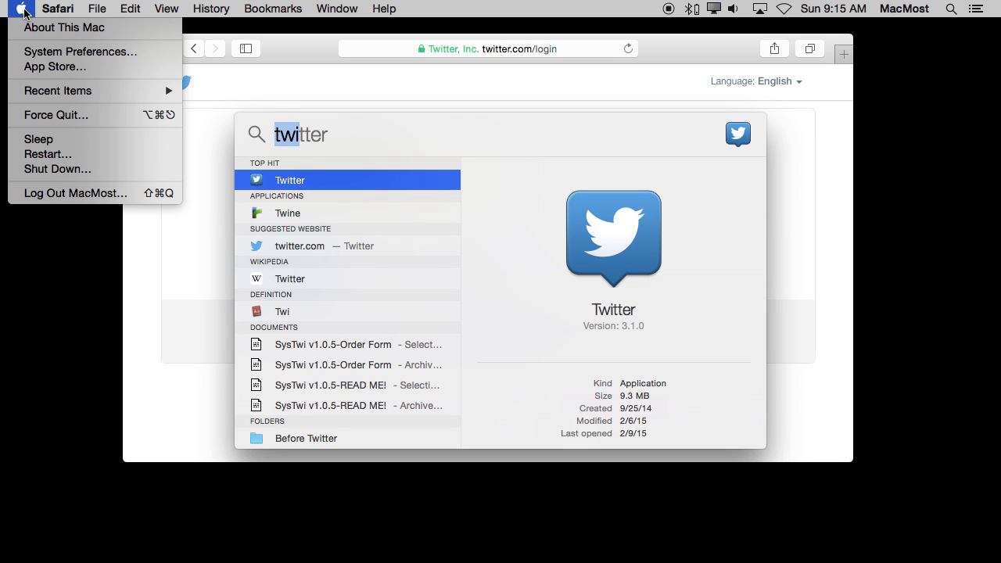
type("ke")
key("Return")
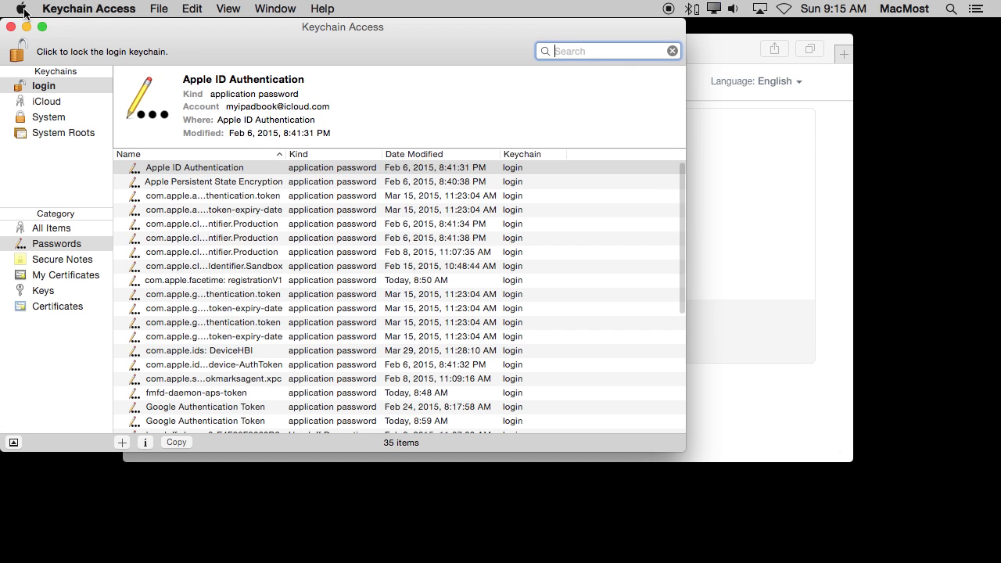
left_click(759, 8)
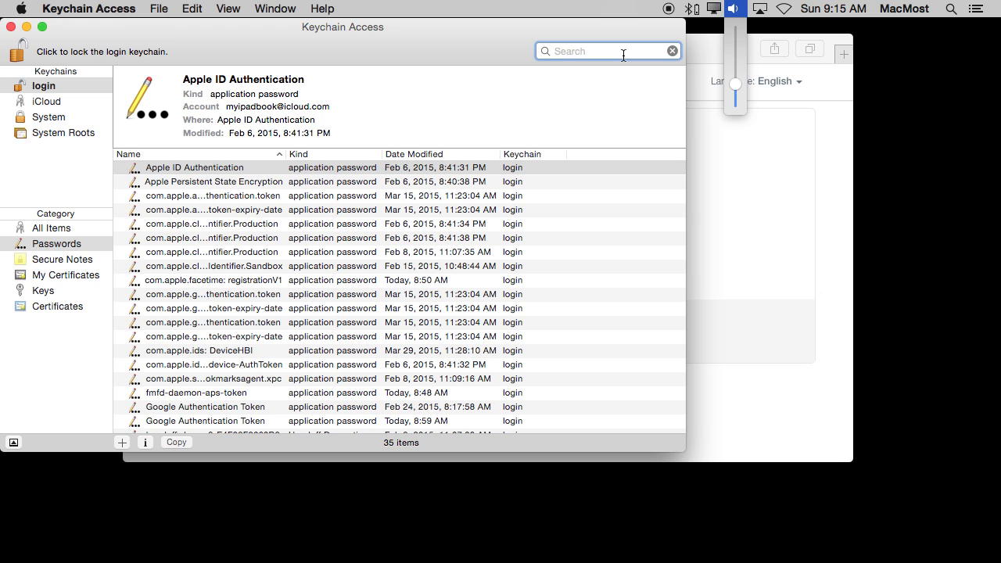
Search the keychain for "twi" and open the details of the twitter.com web form password.
left_click(623, 55)
type("tww")
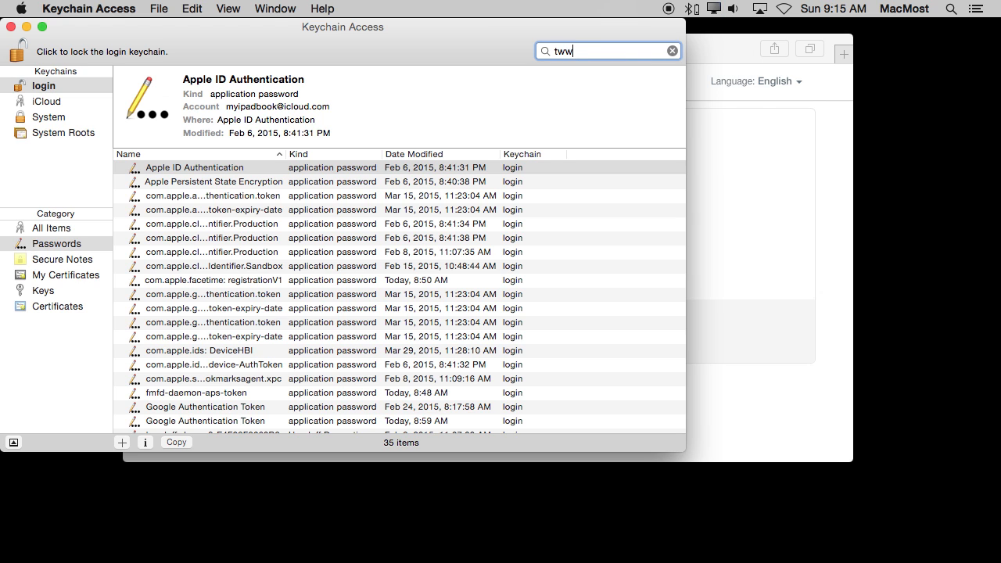
key("BackSpace")
type("i")
left_click(346, 167)
double_click(346, 167)
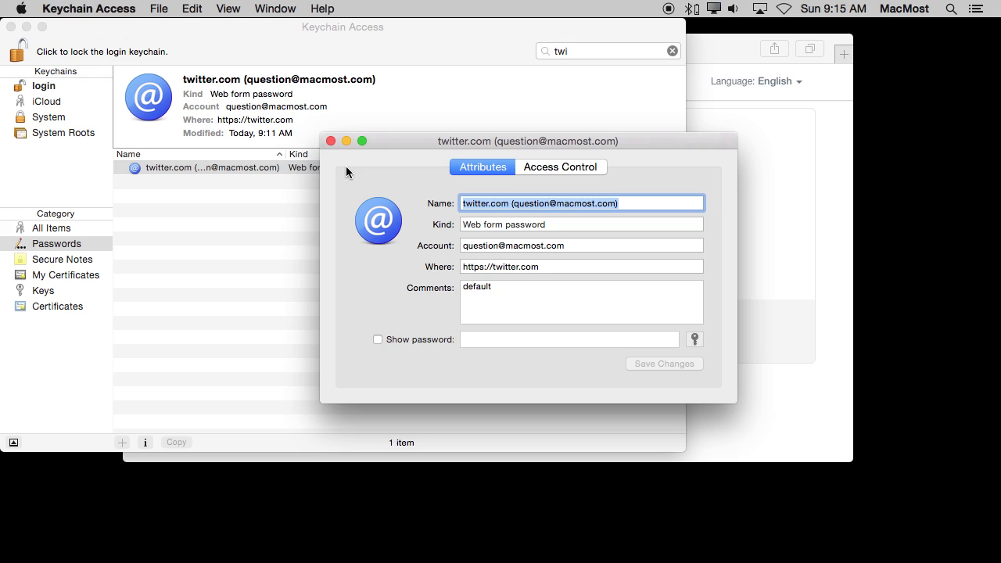
Show the twitter.com item's password by entering the keychain password, and select the revealed password text.
left_click(415, 340)
type("•••••••••")
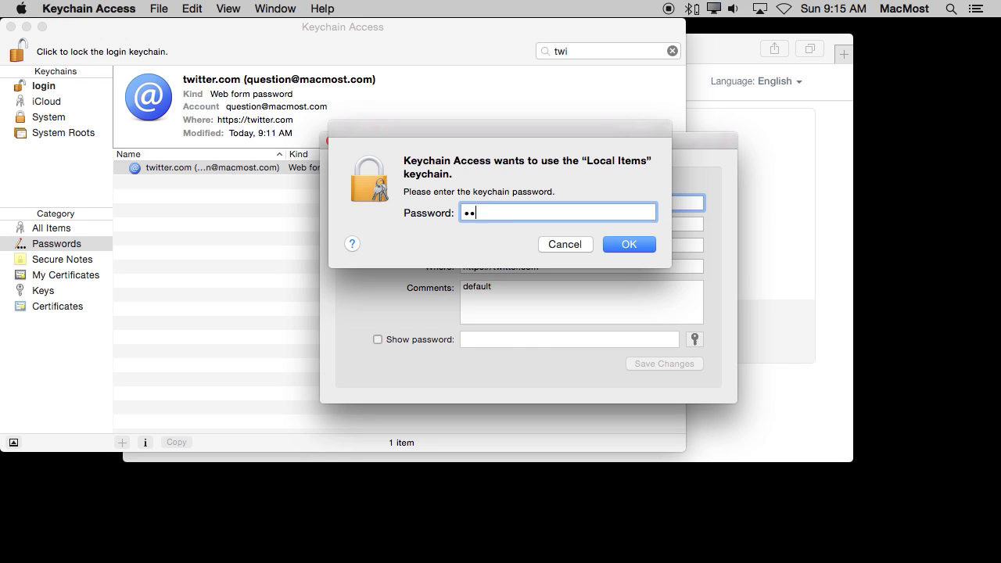
key("Return")
left_click_drag(542, 339, 448, 342)
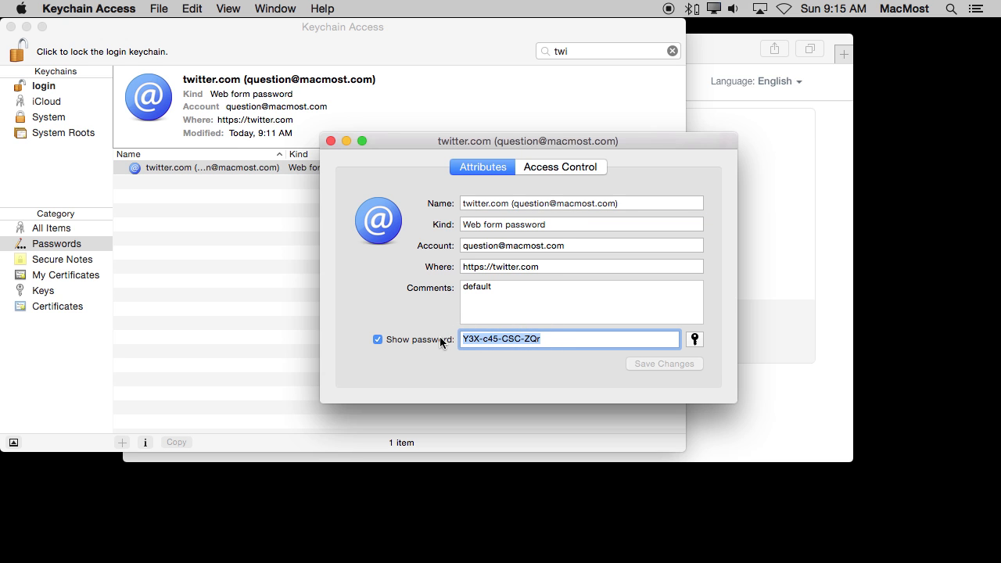